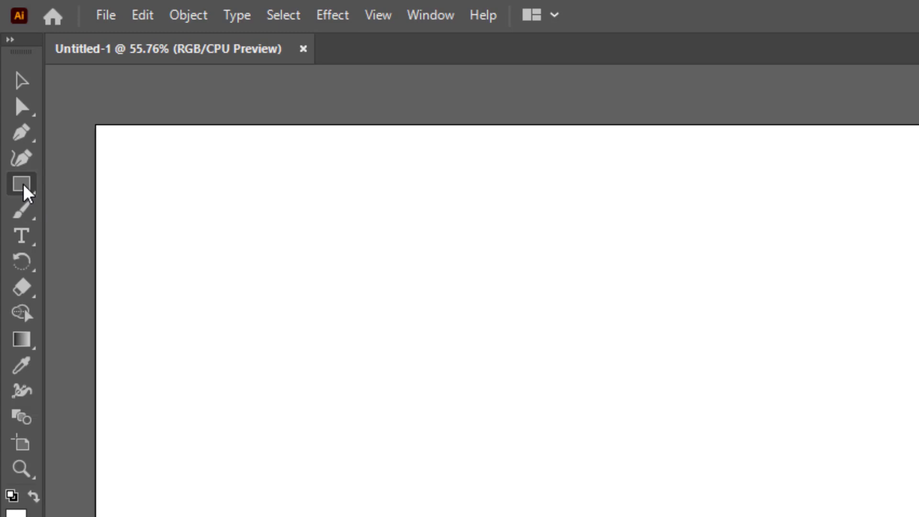
# Draw a large five-pointed star with the Star Tool and fill it orange (R247 G147 B30)
pyautogui.click(23, 185)
pyautogui.click(143, 261)
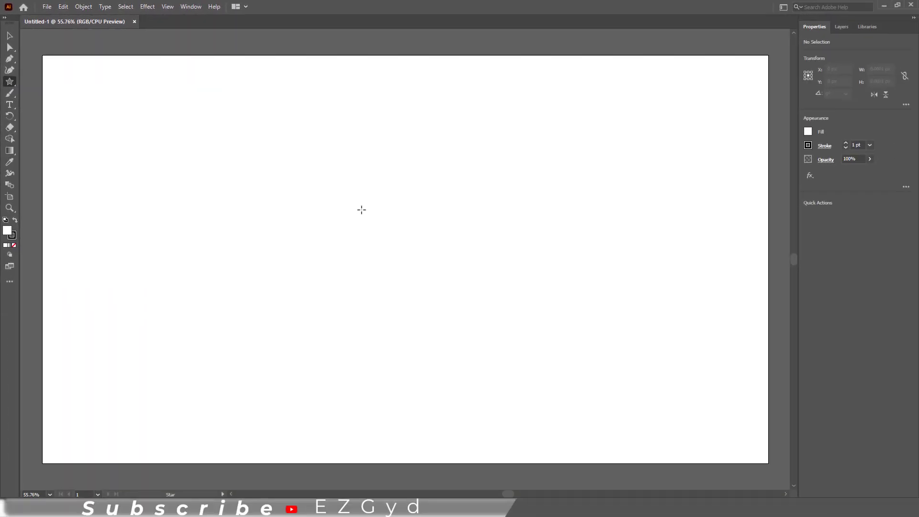
pyautogui.moveTo(361, 210); pyautogui.dragTo(439, 312)
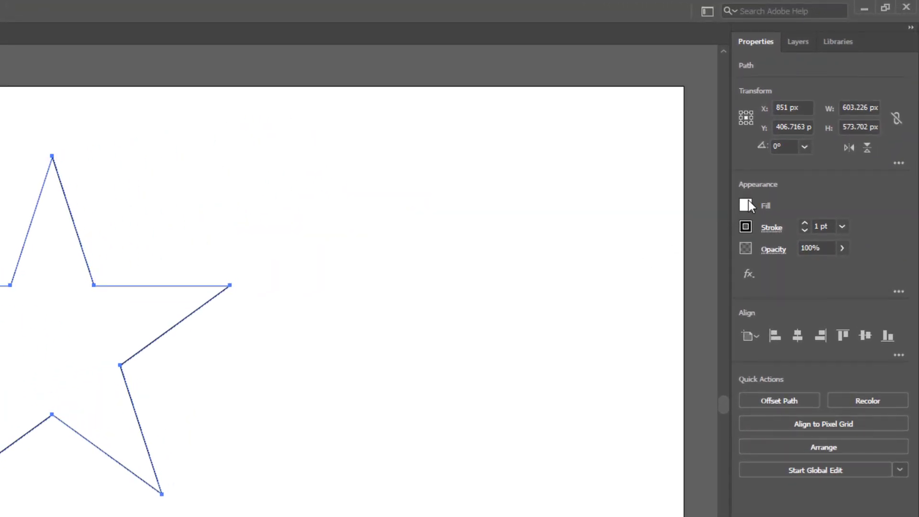
pyautogui.click(745, 204)
pyautogui.click(718, 258)
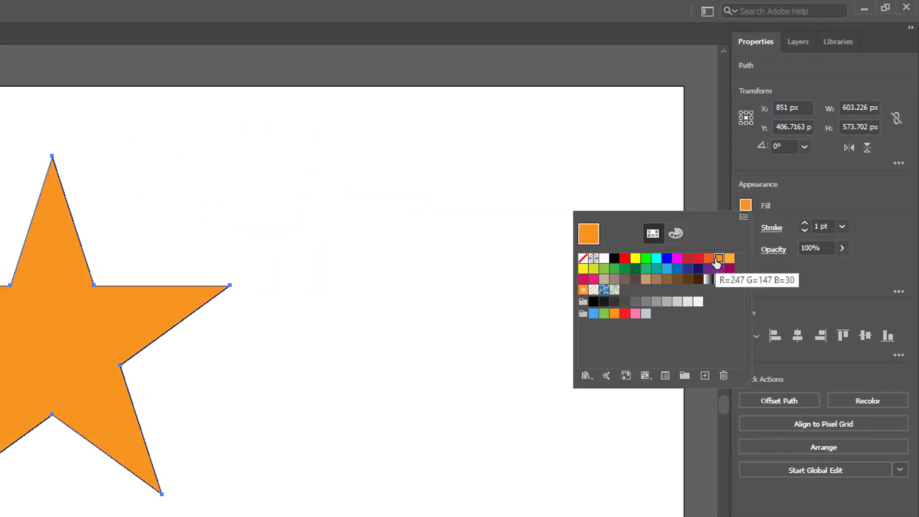
pyautogui.click(8, 36)
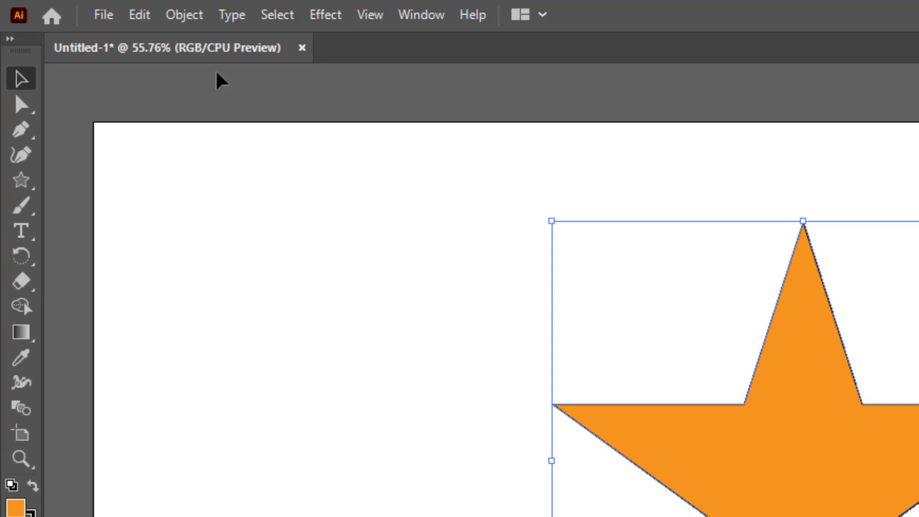
# Copy the orange star and use Paste in Front to stack an identical copy on it
pyautogui.click(141, 19)
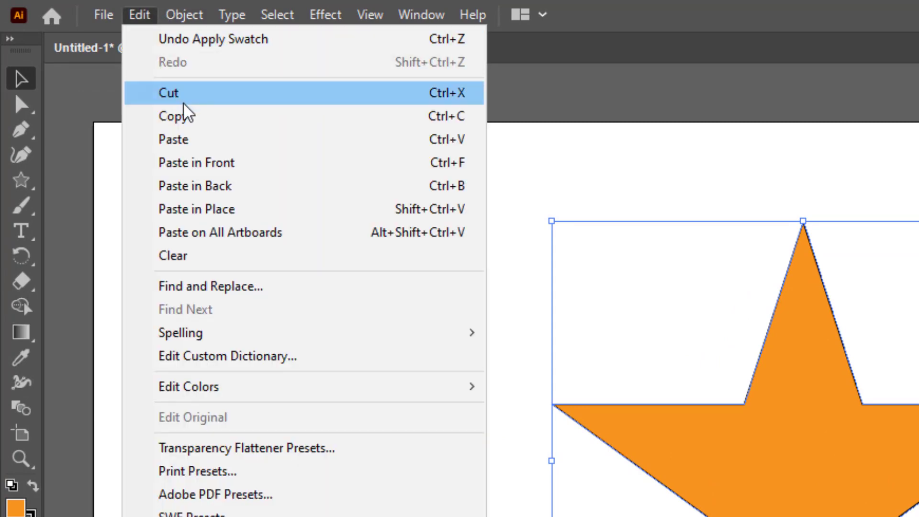
pyautogui.click(190, 120)
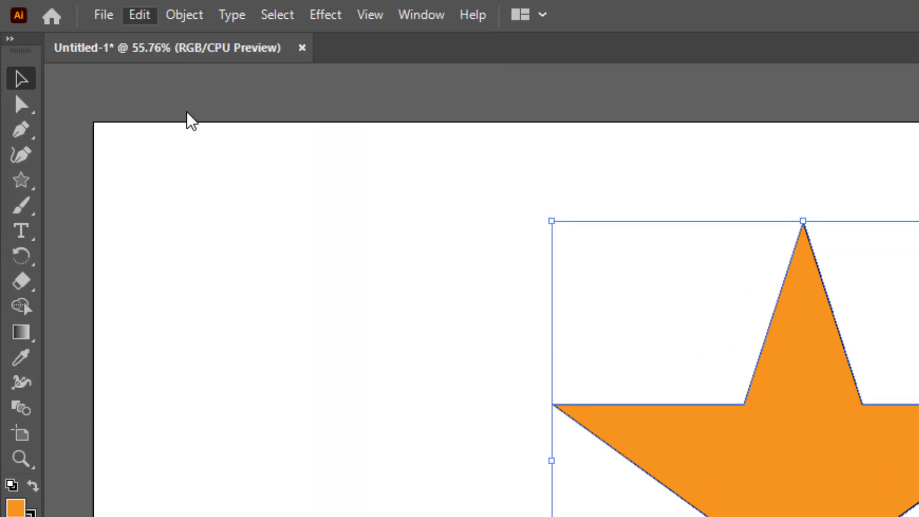
pyautogui.click(134, 19)
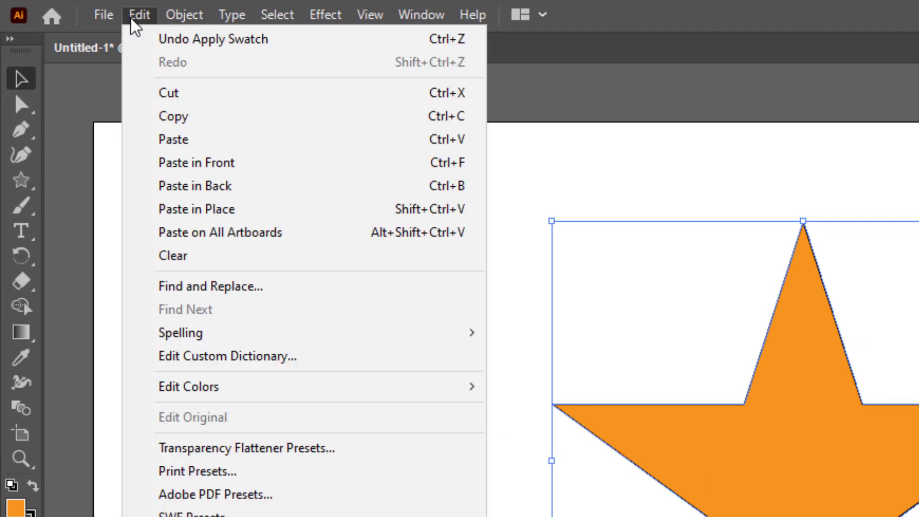
pyautogui.click(201, 164)
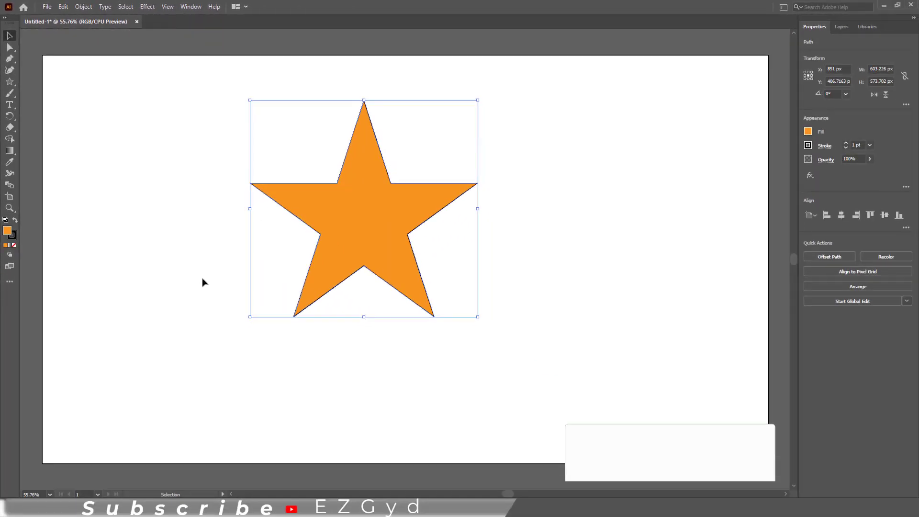
# Reselect the star and expand Layer 1 to confirm it holds two star paths
pyautogui.click(202, 280)
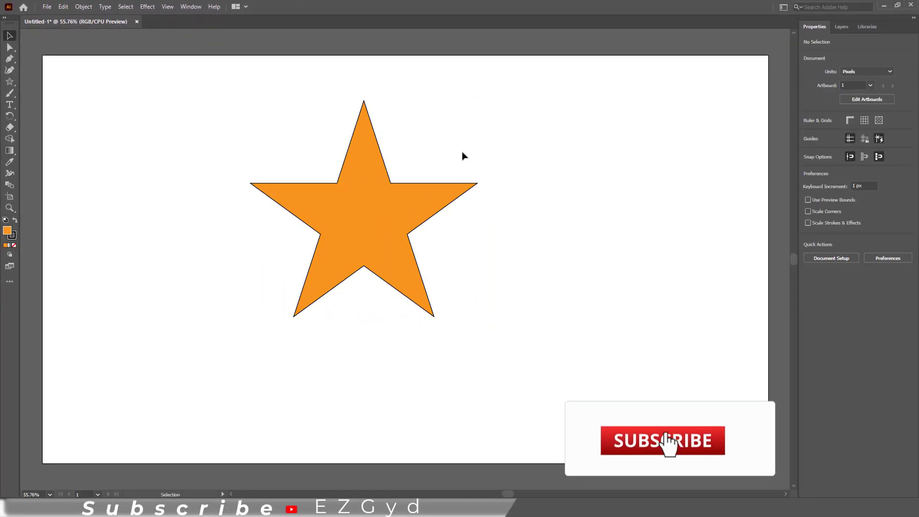
pyautogui.moveTo(467, 135); pyautogui.dragTo(402, 199)
pyautogui.click(472, 232)
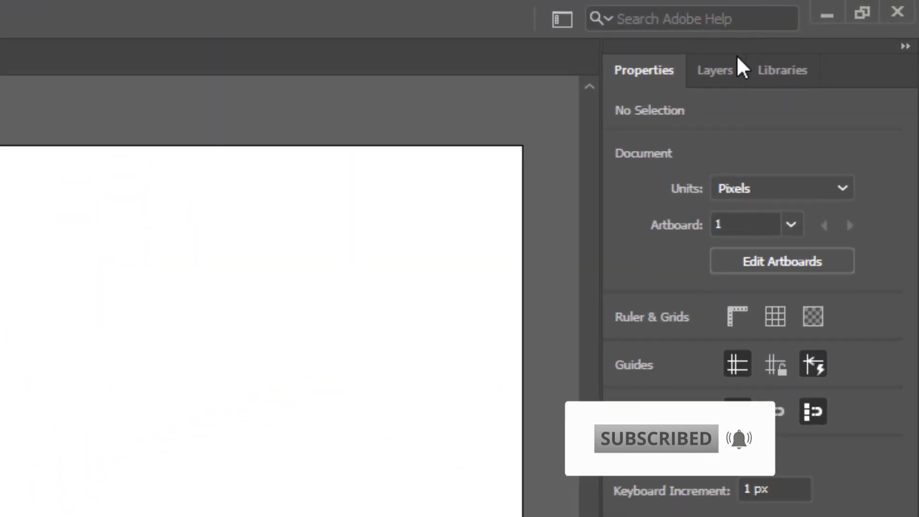
pyautogui.click(838, 27)
pyautogui.click(826, 42)
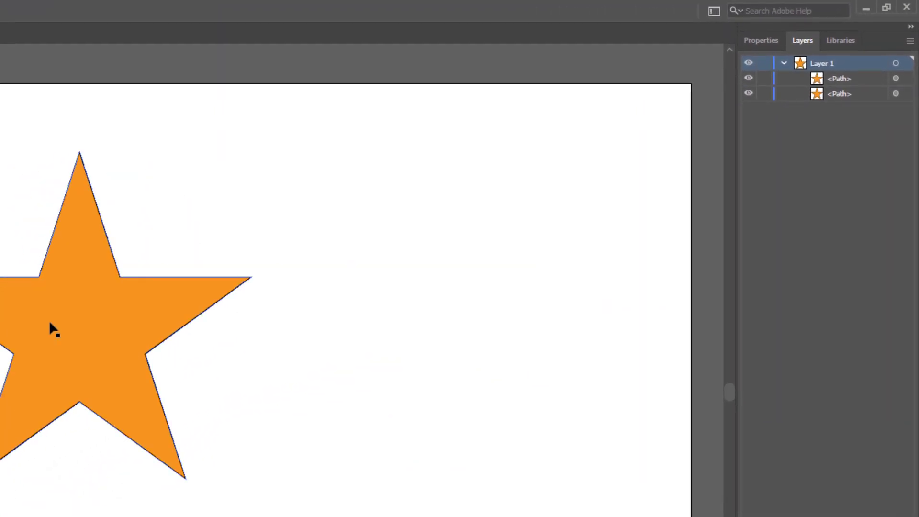
# Select the top star path and click its edge with the Type Tool to fill it with Lorem ipsum
pyautogui.click(51, 329)
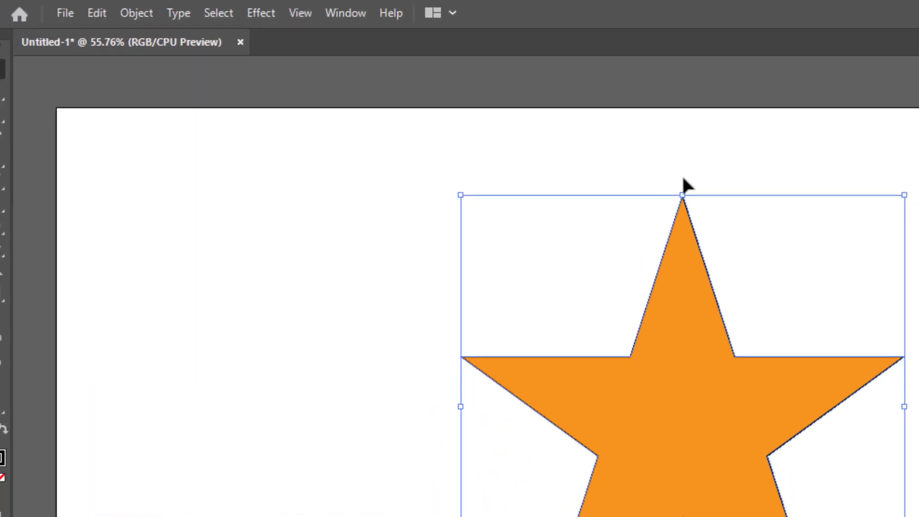
pyautogui.click(20, 207)
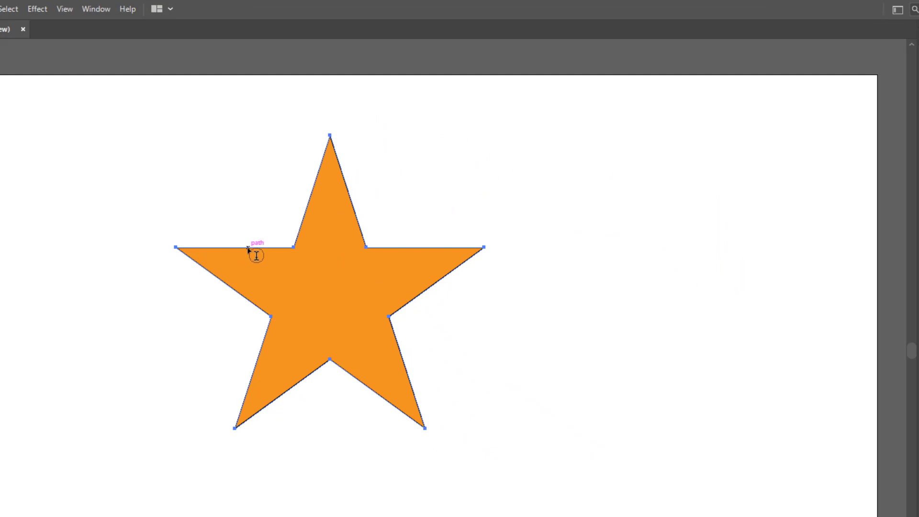
pyautogui.click(256, 255)
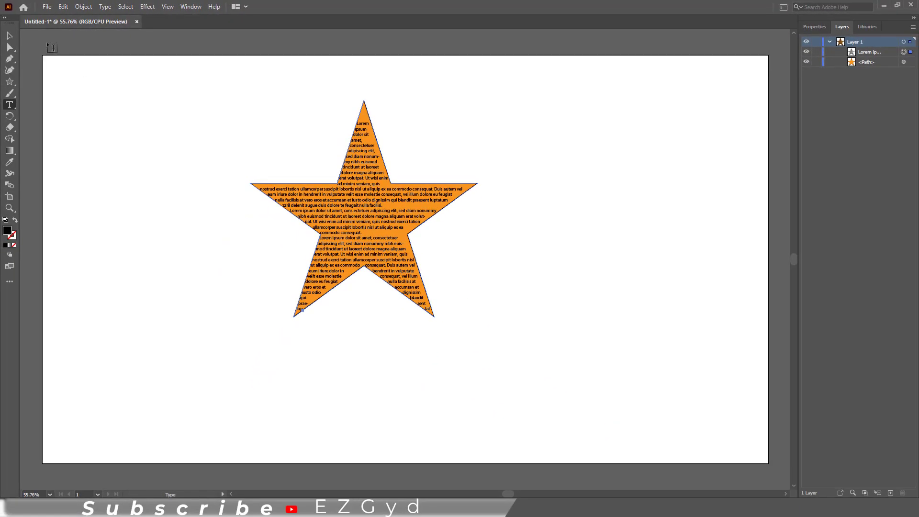
# Apply Justify All Lines to the star's placeholder text in the Paragraph properties
pyautogui.click(8, 36)
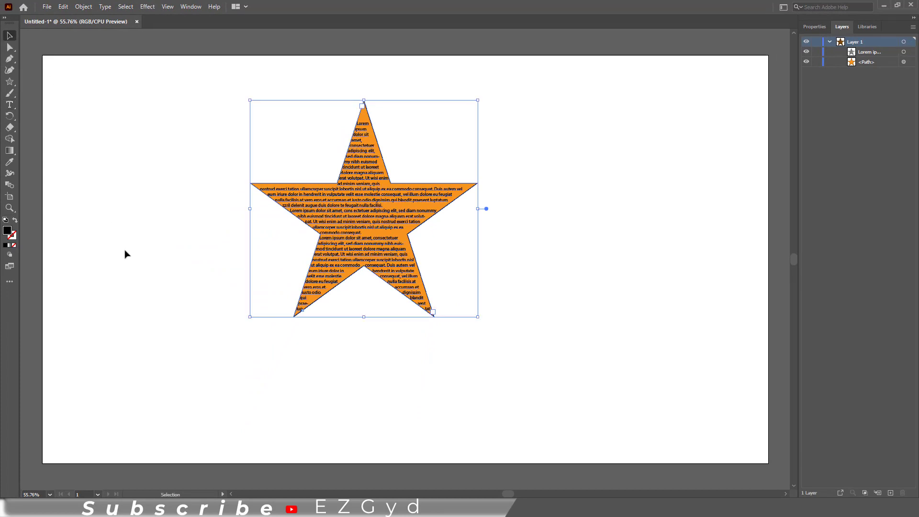
pyautogui.click(274, 286)
pyautogui.click(361, 233)
pyautogui.click(814, 27)
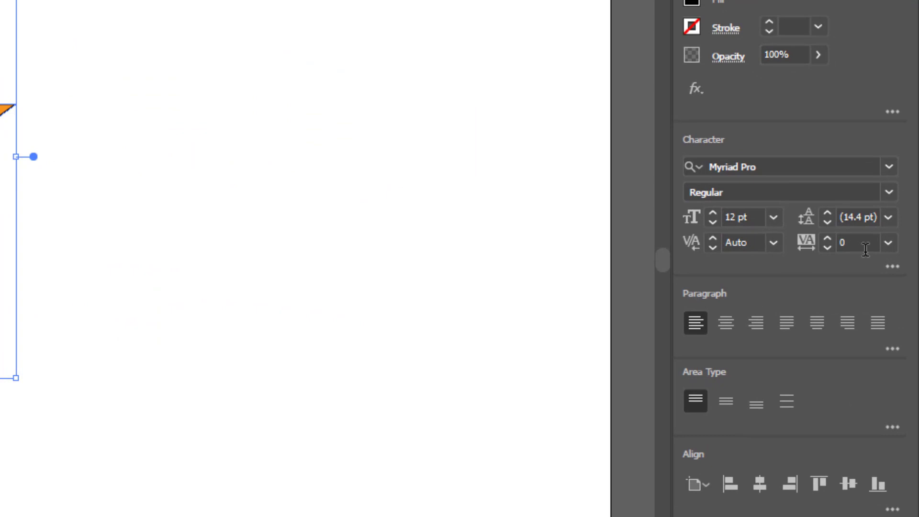
pyautogui.click(882, 317)
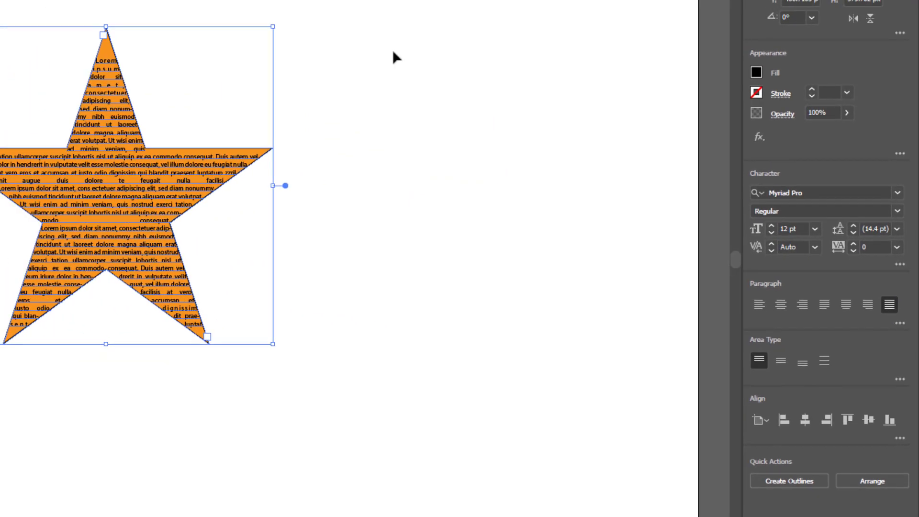
# Undo an accidental star move and marquee-select both the text and the orange star
pyautogui.moveTo(443, 225)
pyautogui.mouseDown()
pyautogui.moveTo(459, 238)
pyautogui.moveTo(575, 248)
pyautogui.mouseUp()
pyautogui.click(625, 287)
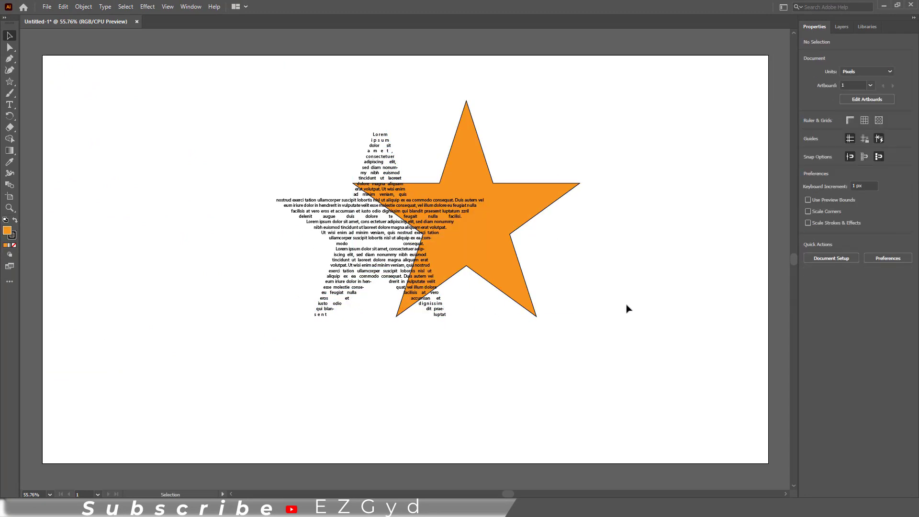
pyautogui.hotkey('ctrl', 'z')
pyautogui.hotkey('ctrl', 'z')
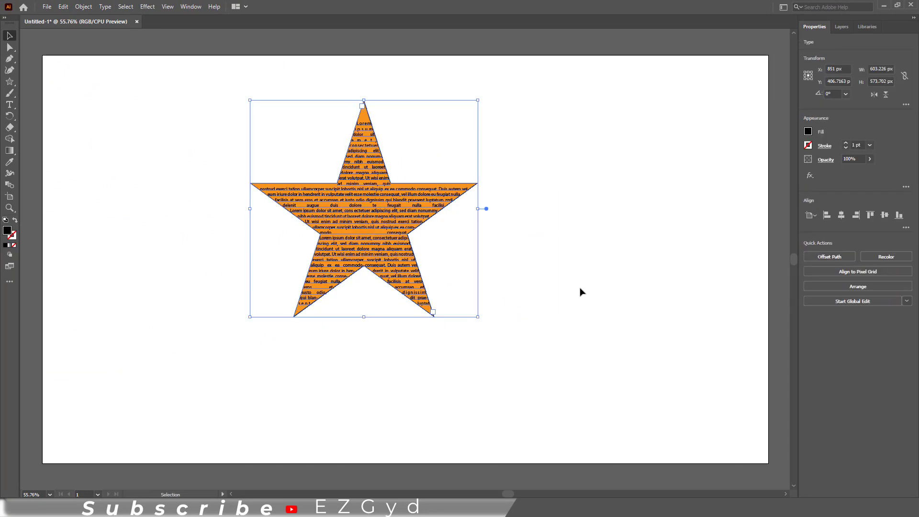
pyautogui.moveTo(505, 265); pyautogui.dragTo(312, 191)
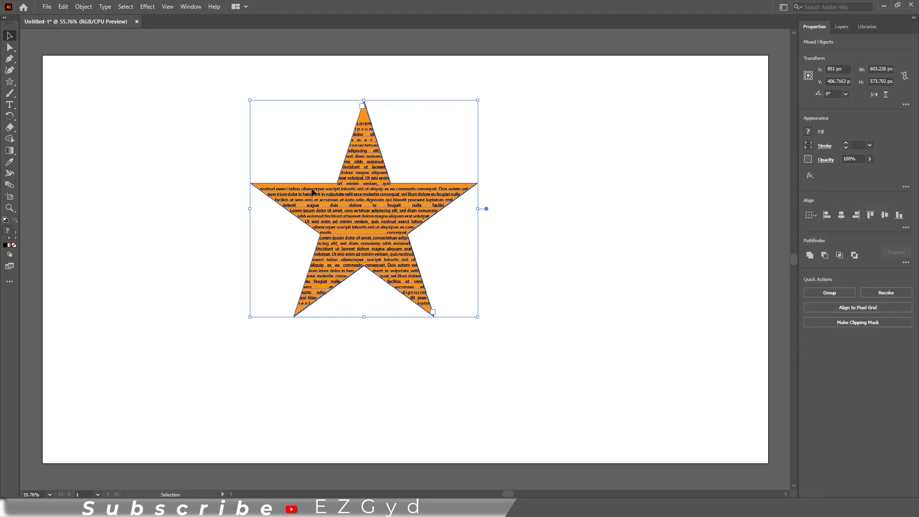
# Set the Lorem ipsum text object's fill to White
pyautogui.click(542, 219)
pyautogui.click(409, 198)
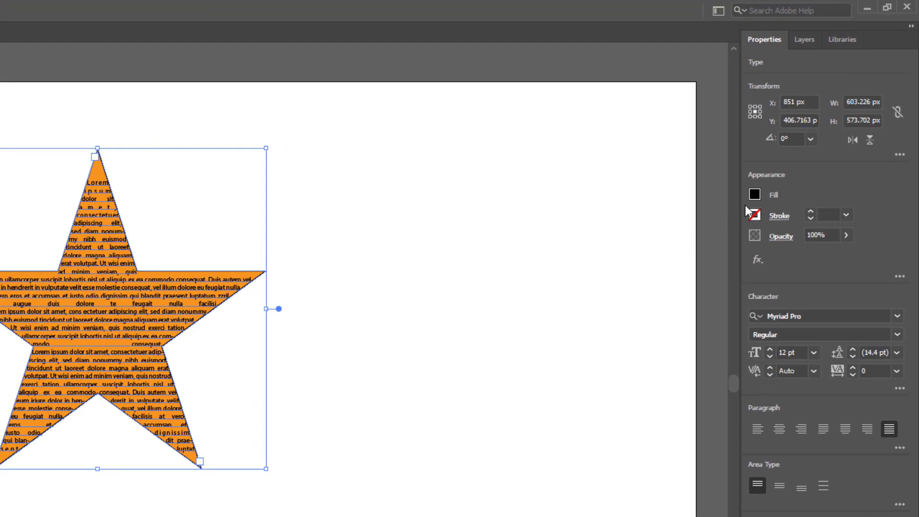
pyautogui.click(755, 194)
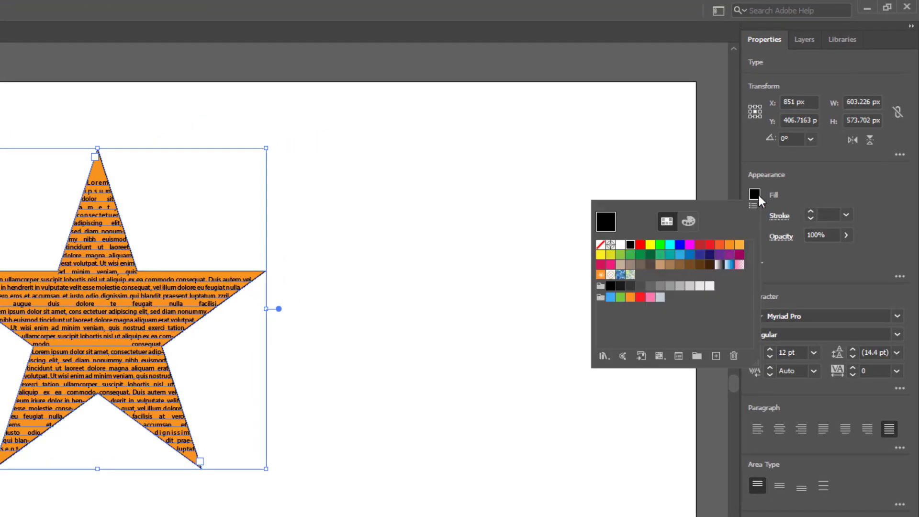
pyautogui.click(620, 246)
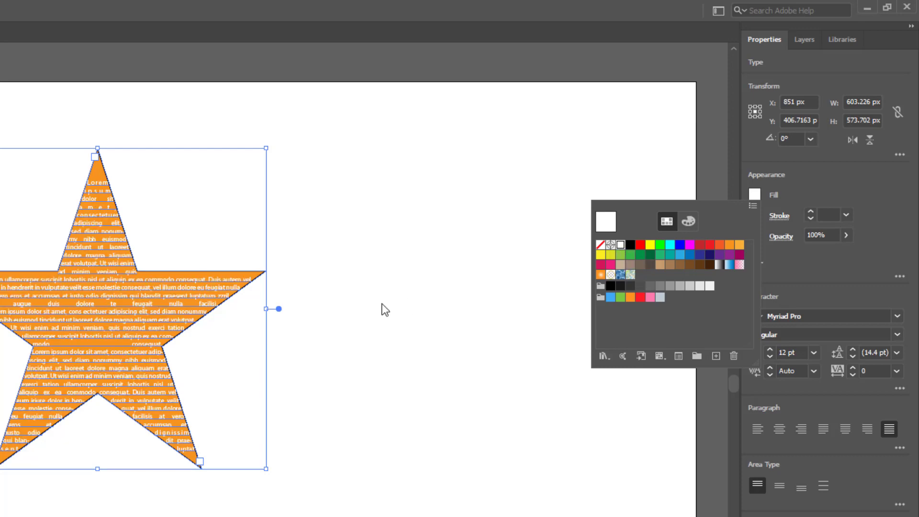
pyautogui.click(406, 357)
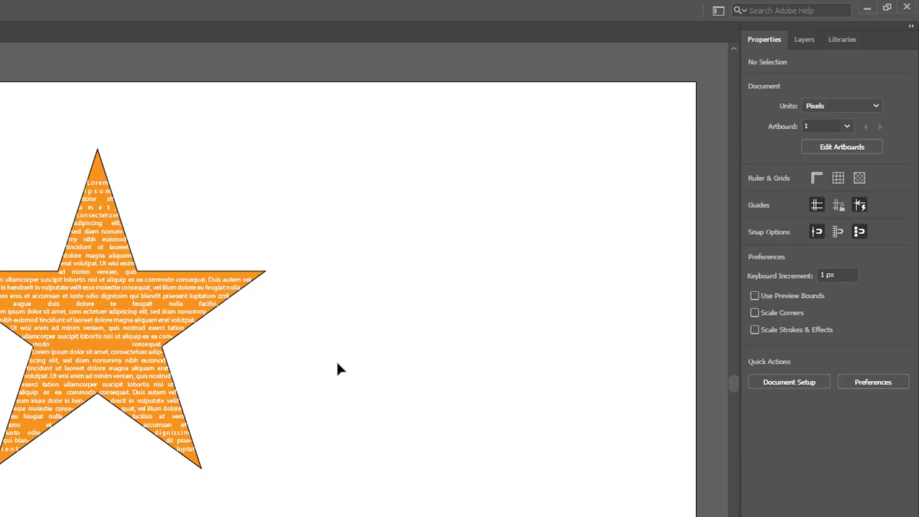
# Set the orange star's stroke to None, then nudge the text star right and slightly up
pyautogui.click(207, 281)
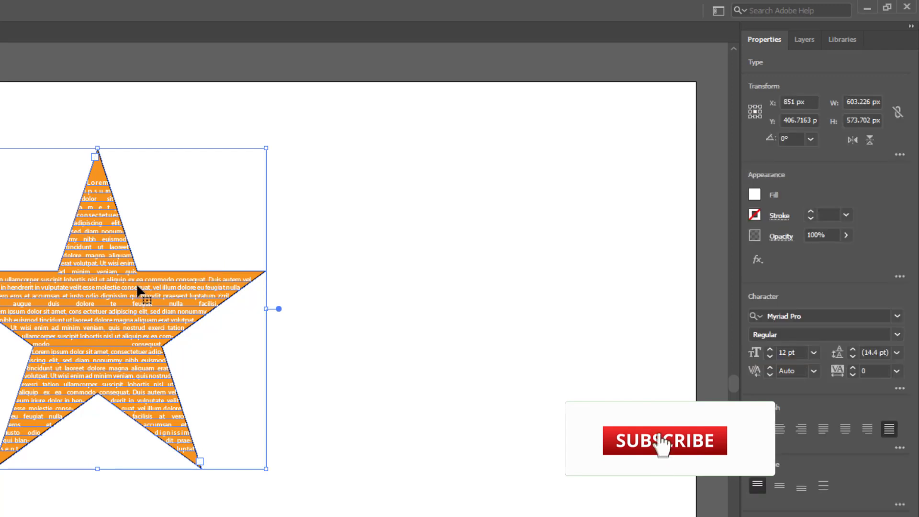
pyautogui.moveTo(136, 283); pyautogui.dragTo(81, 305)
pyautogui.click(242, 286)
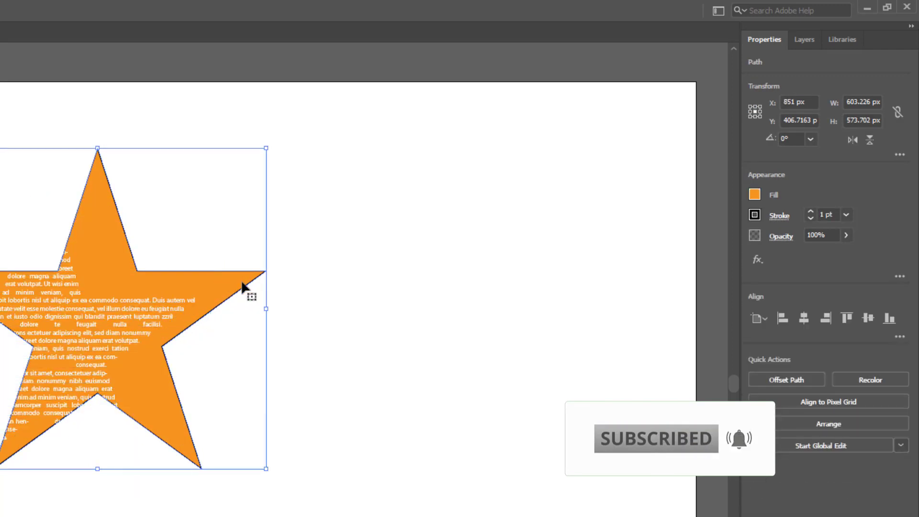
pyautogui.click(810, 218)
pyautogui.click(810, 218)
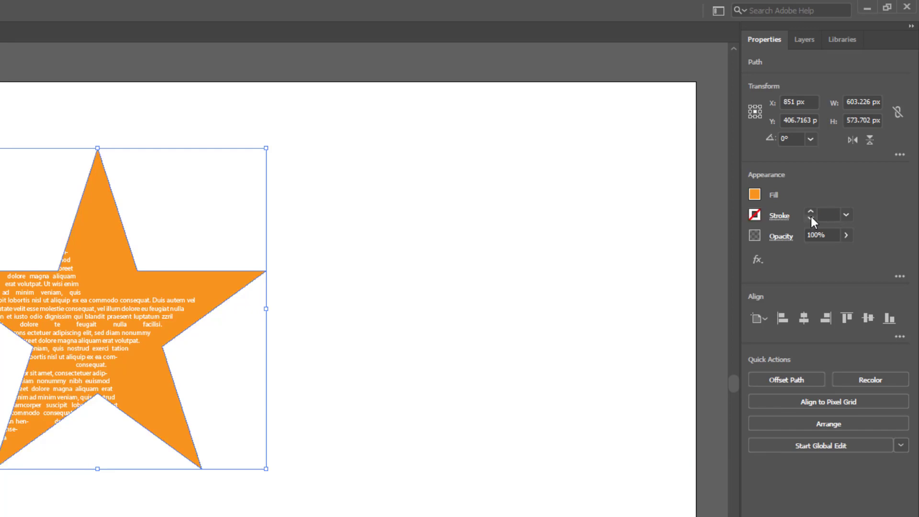
pyautogui.click(513, 308)
pyautogui.moveTo(83, 331); pyautogui.dragTo(137, 314)
# Marquee-select the orange star with its white text and group them (Ctrl+G)
pyautogui.click(466, 414)
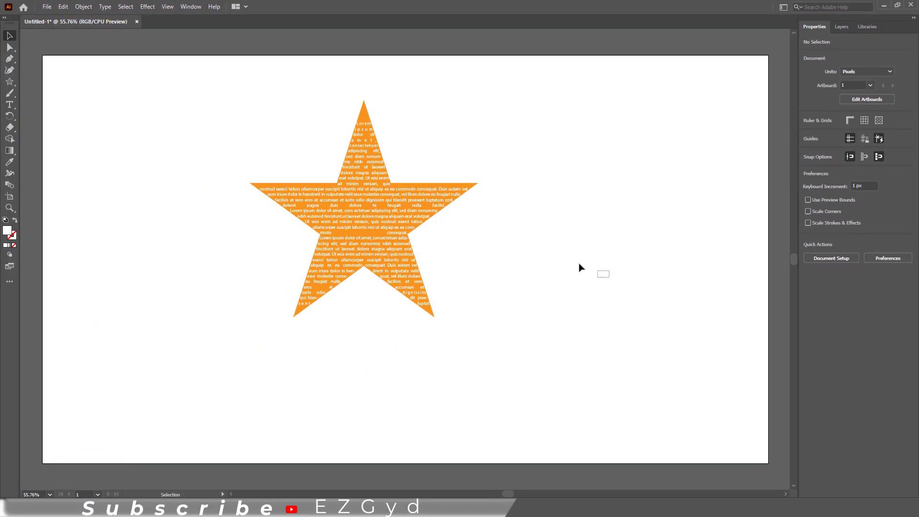
pyautogui.moveTo(557, 218); pyautogui.dragTo(311, 172)
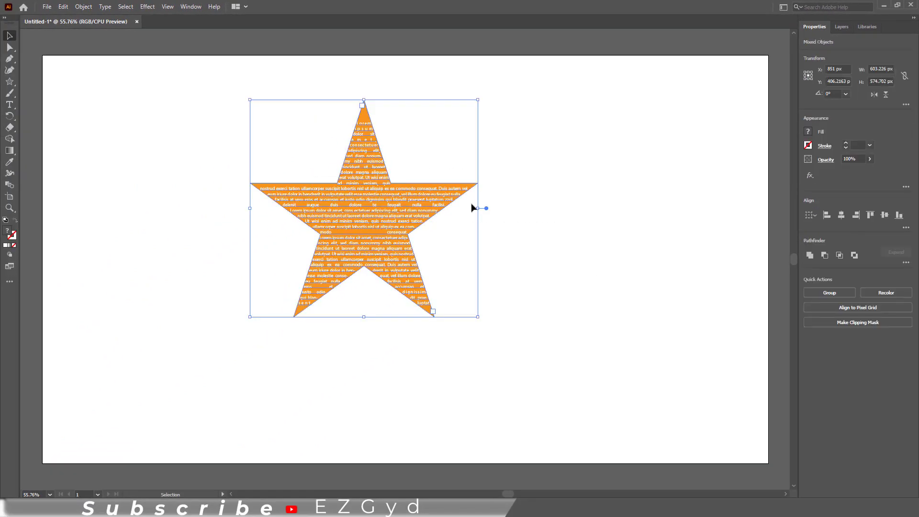
pyautogui.click(829, 292)
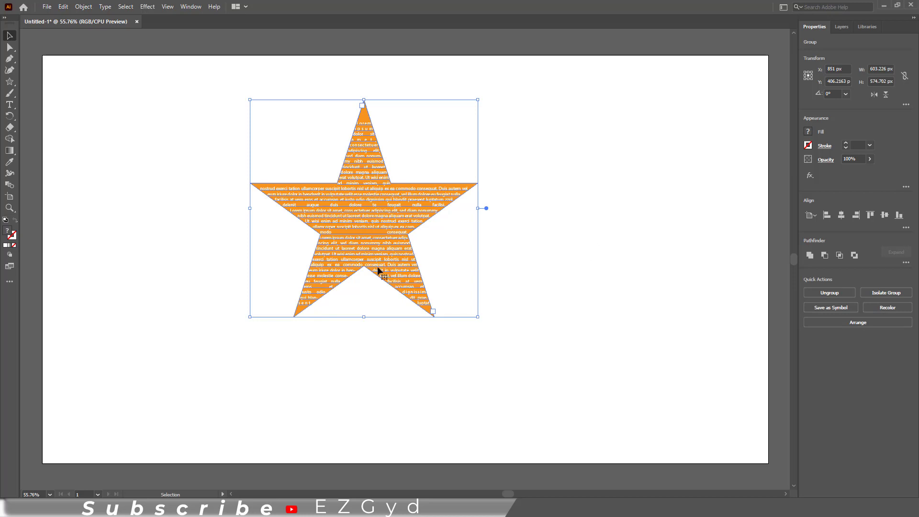
pyautogui.click(531, 239)
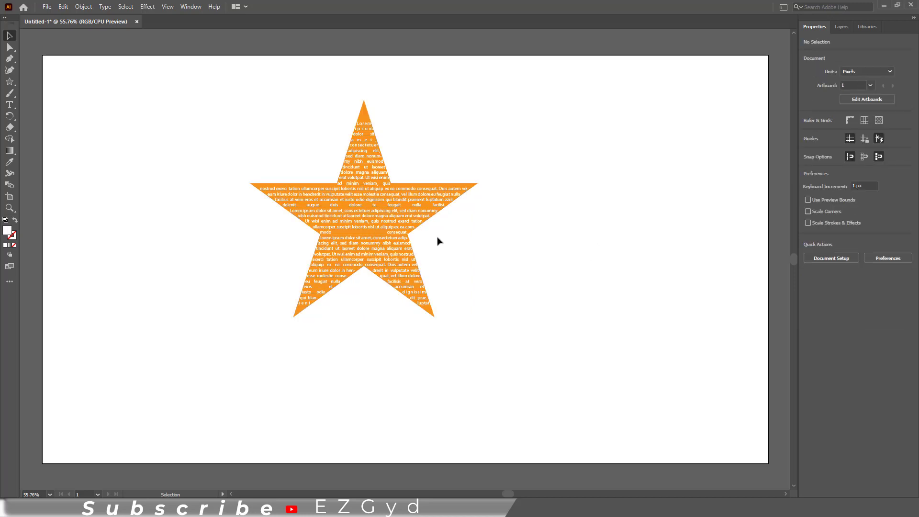
# Move the text star left and draw a new orange, black-outlined star on the right
pyautogui.moveTo(380, 219); pyautogui.dragTo(223, 218)
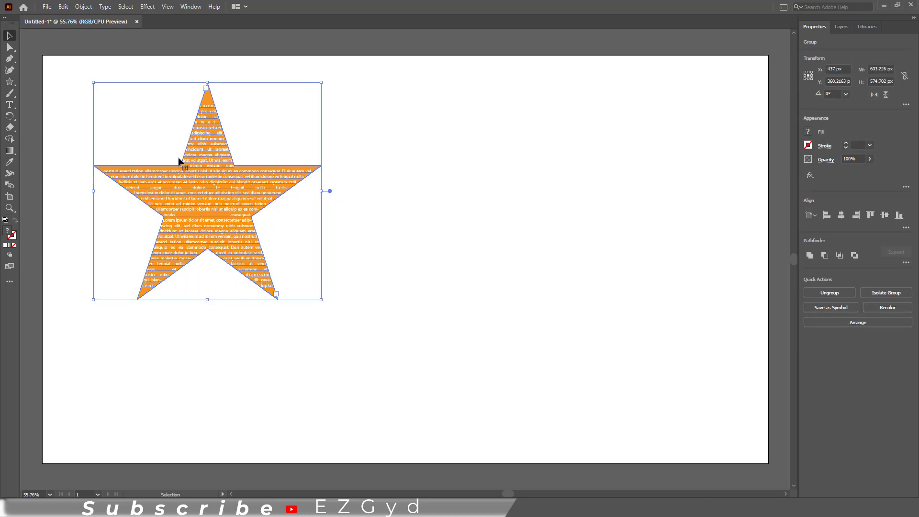
pyautogui.click(10, 82)
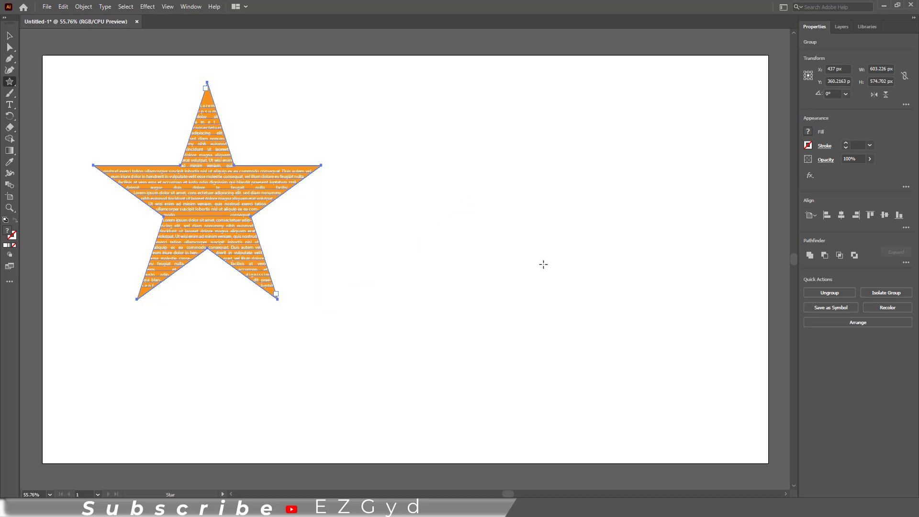
pyautogui.moveTo(559, 252); pyautogui.dragTo(652, 330)
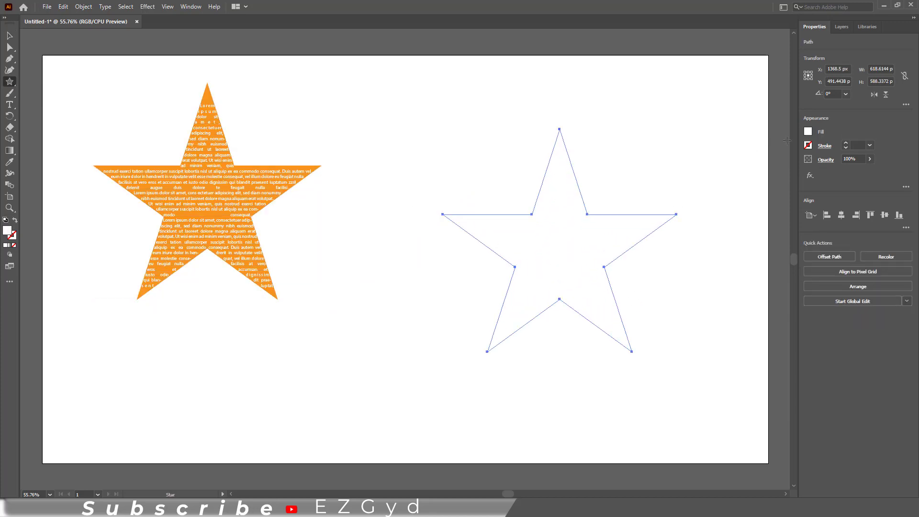
pyautogui.click(807, 132)
pyautogui.click(791, 166)
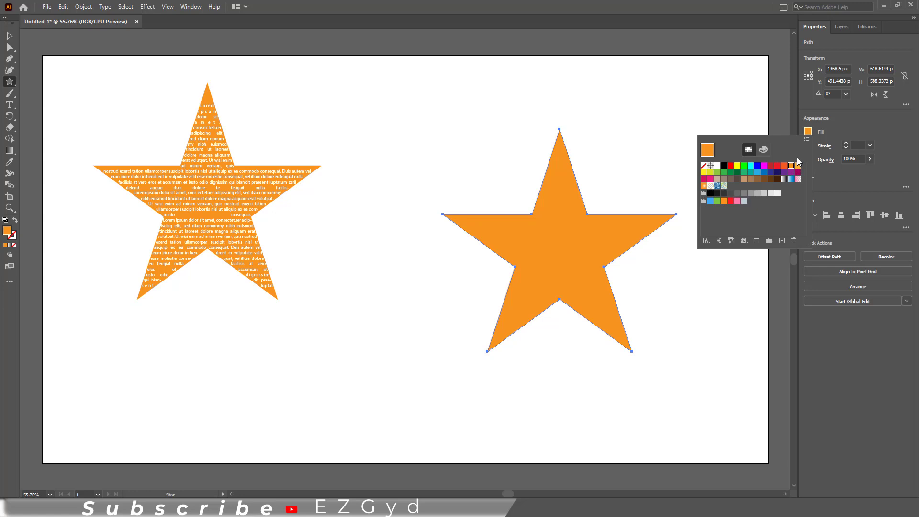
pyautogui.click(845, 145)
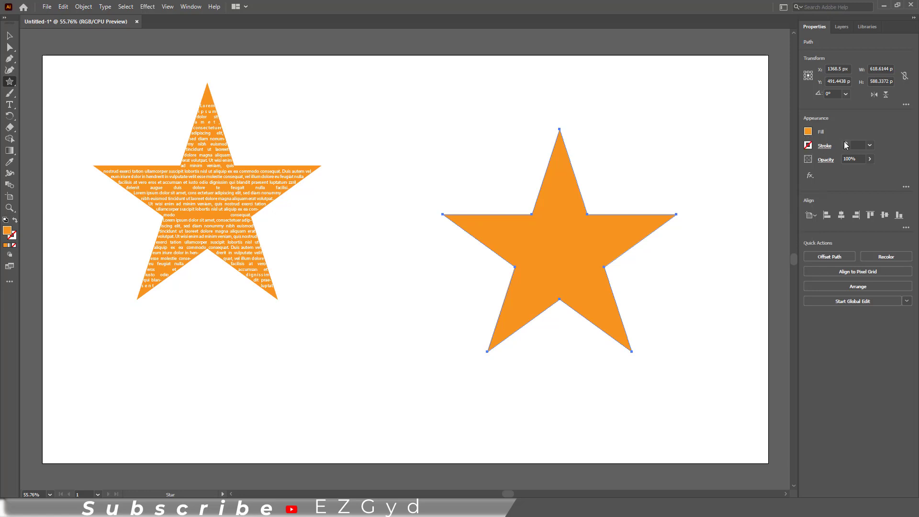
pyautogui.click(845, 145)
# Expand the new star's fill and stroke, then release its compound path
pyautogui.click(11, 36)
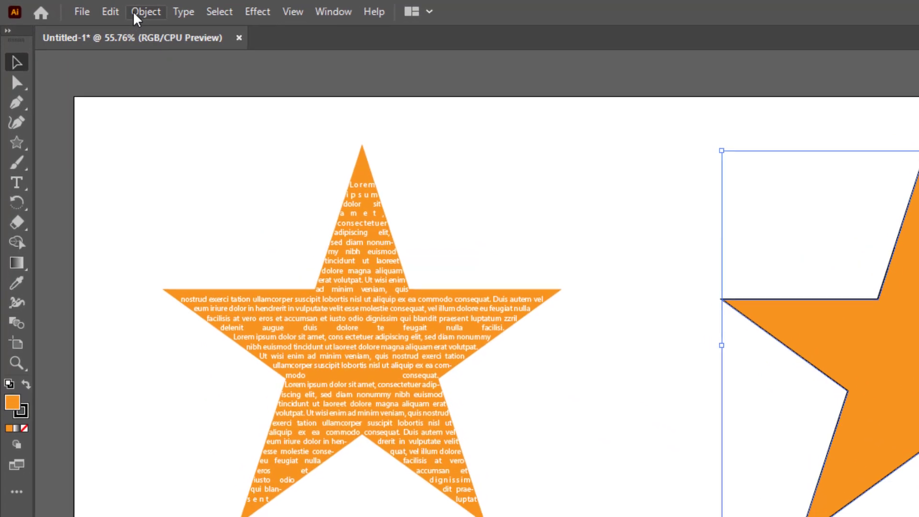
pyautogui.click(137, 19)
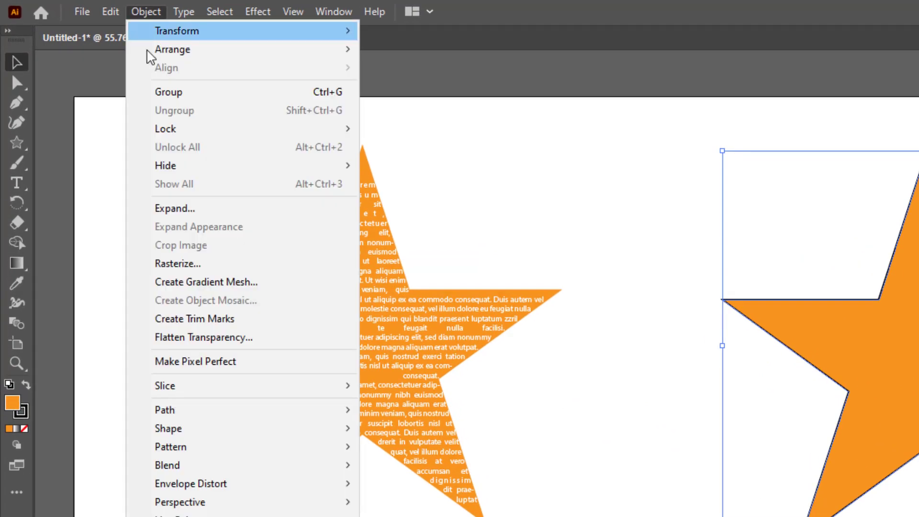
pyautogui.click(237, 207)
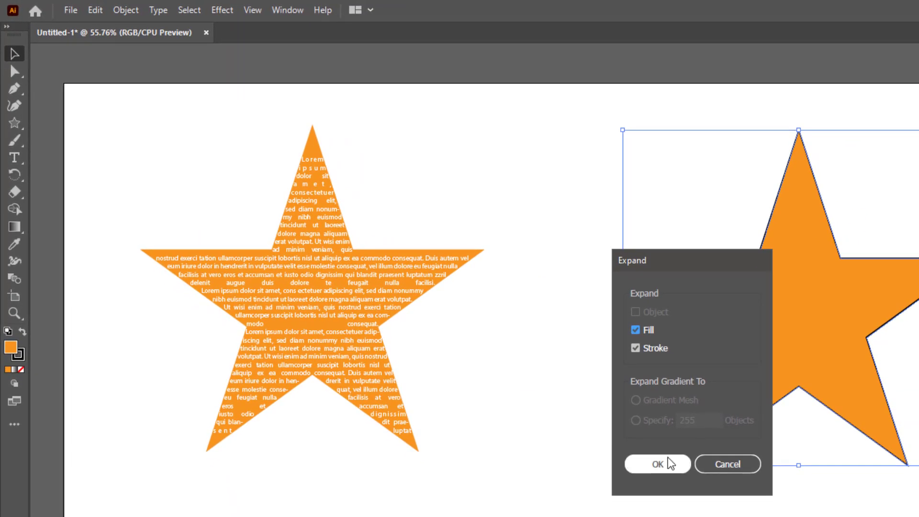
pyautogui.click(667, 464)
pyautogui.click(126, 10)
pyautogui.moveTo(142, 446)
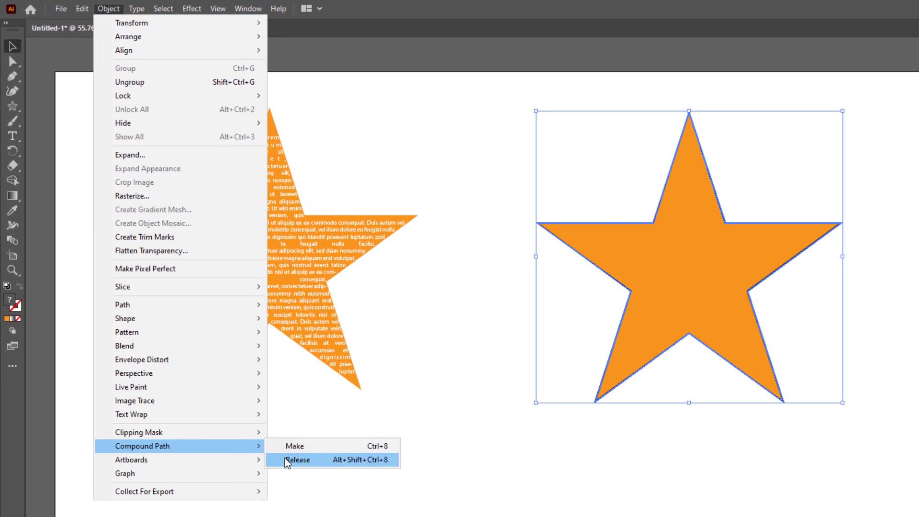
pyautogui.click(287, 458)
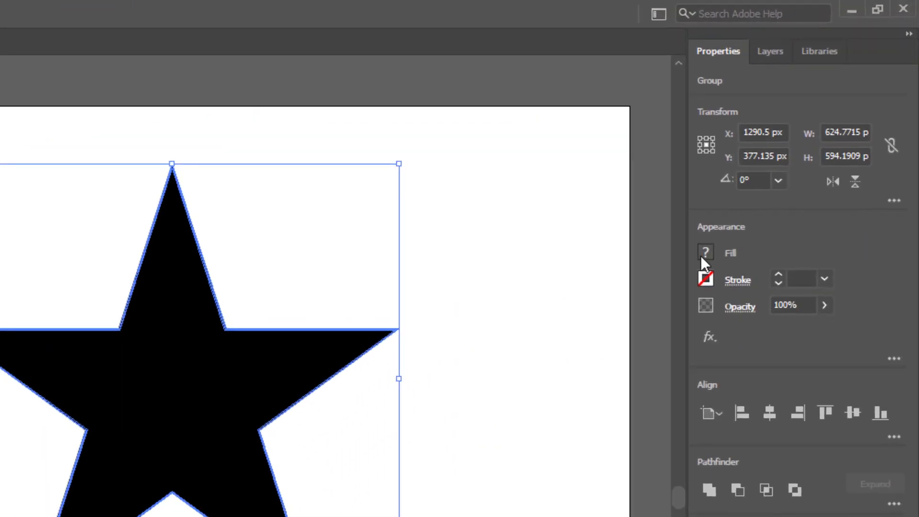
# Fill the released star with light orange
pyautogui.click(825, 135)
pyautogui.click(661, 318)
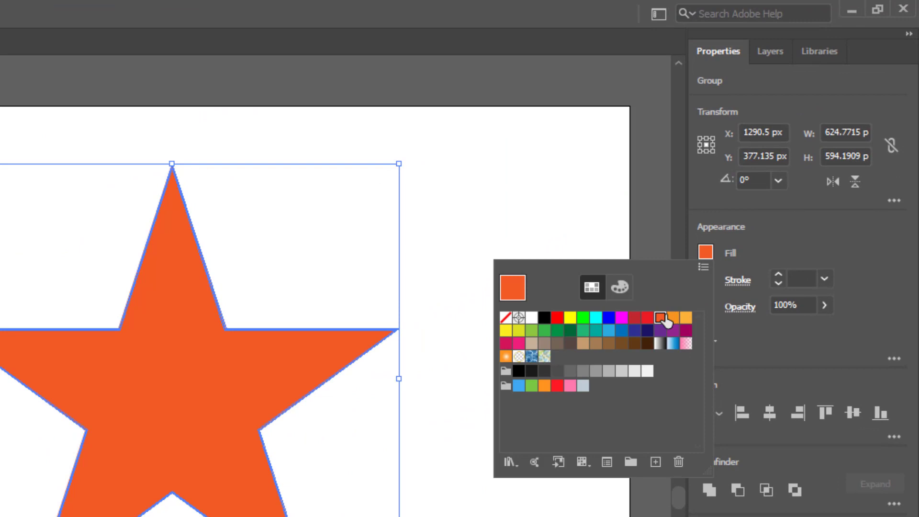
pyautogui.click(683, 318)
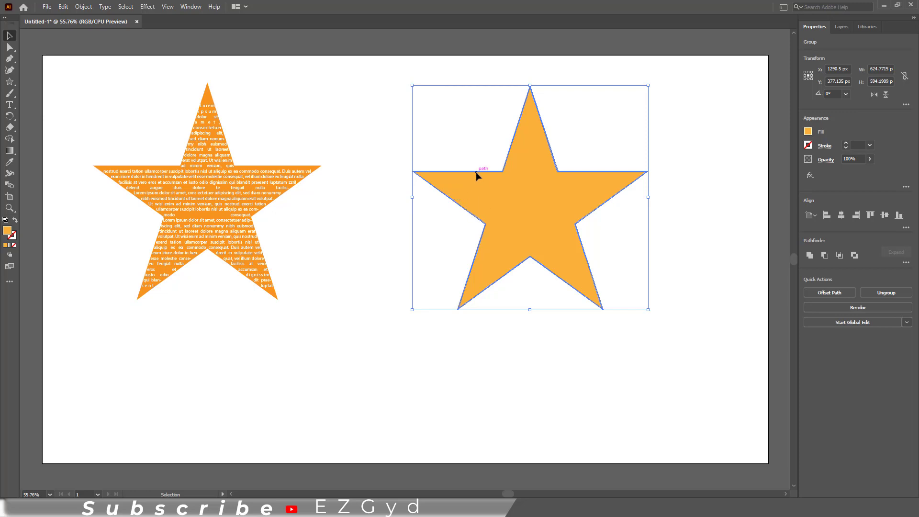
# Turn the light orange star into black Lorem ipsum area text and reposition it up and left
pyautogui.click(9, 104)
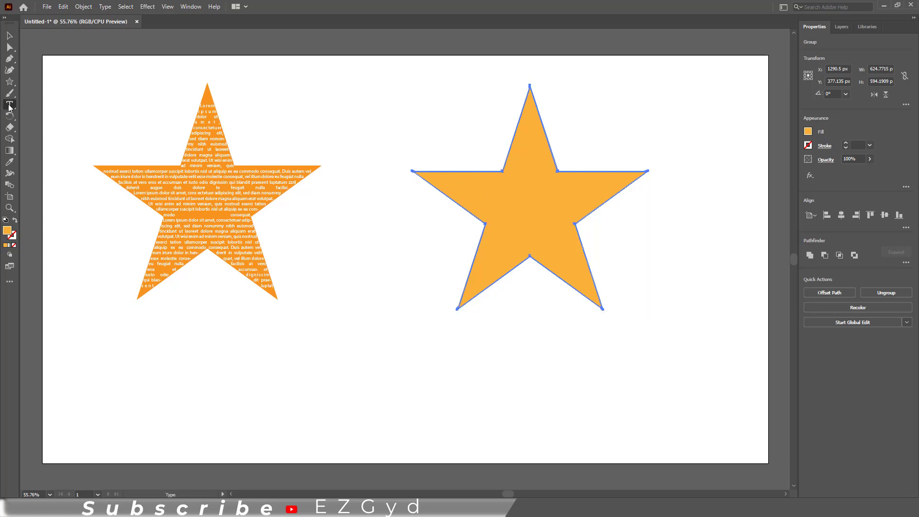
pyautogui.click(495, 178)
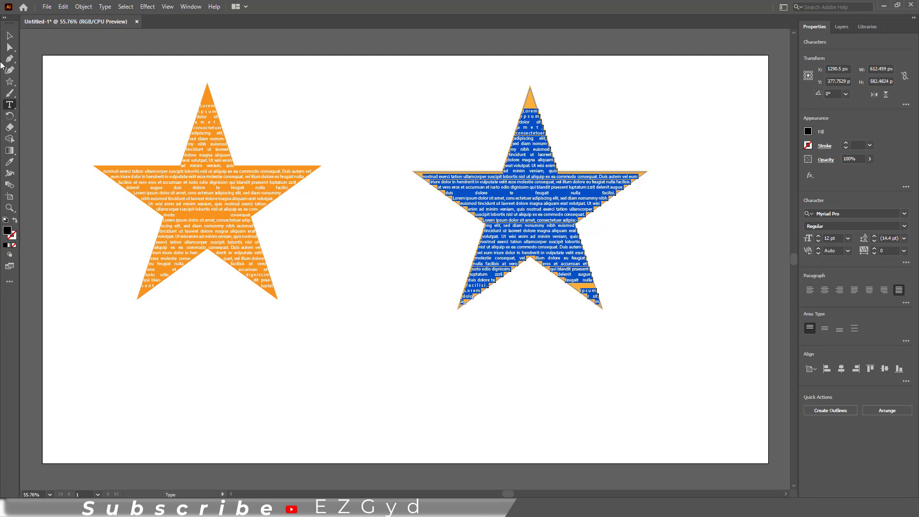
pyautogui.click(8, 39)
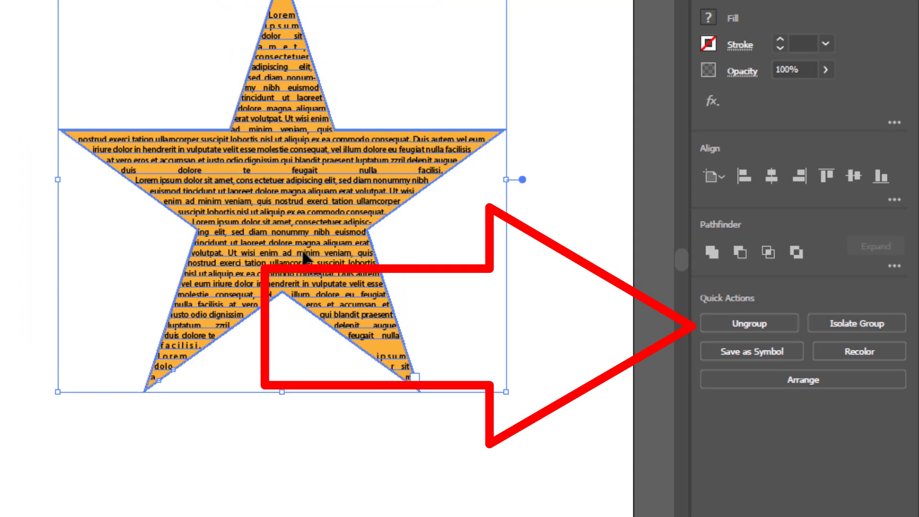
pyautogui.moveTo(302, 249); pyautogui.dragTo(246, 219)
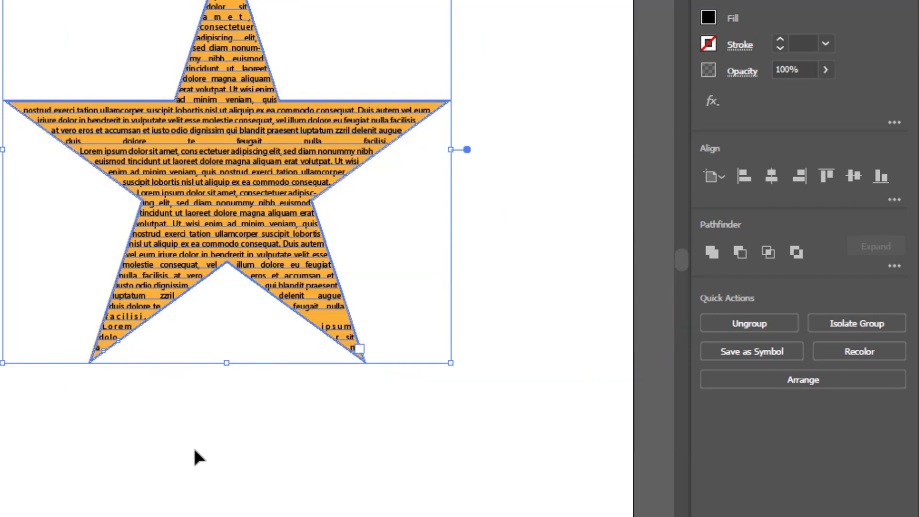
pyautogui.click(194, 450)
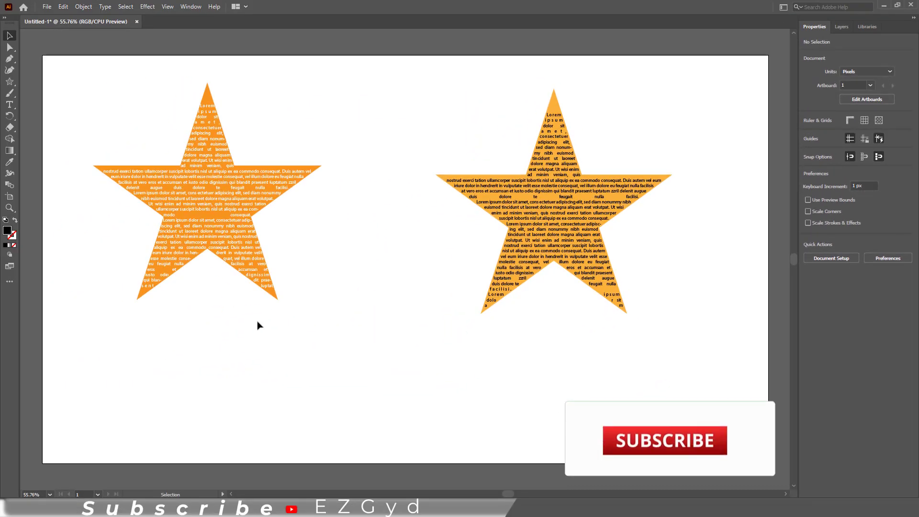
# Draw a third star near the bottom and convert it into Lorem ipsum area text
pyautogui.click(10, 82)
pyautogui.moveTo(362, 356); pyautogui.dragTo(440, 393)
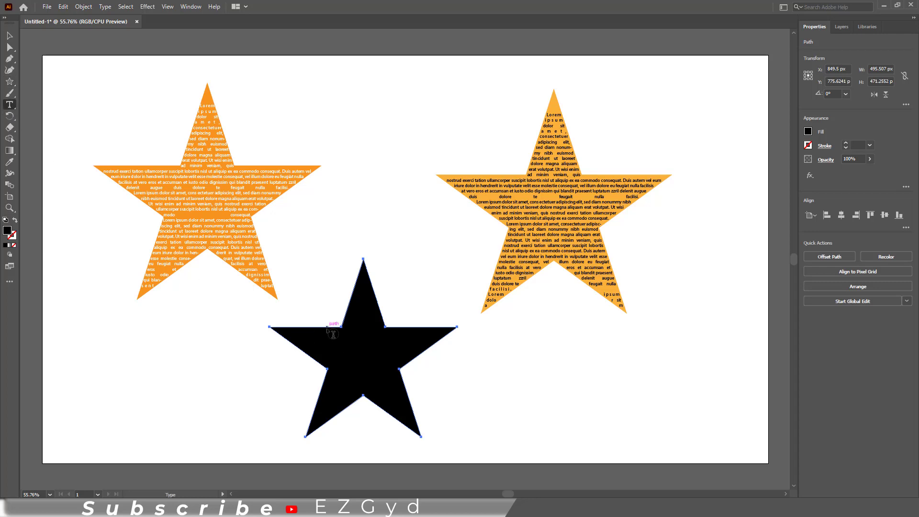
pyautogui.click(333, 333)
pyautogui.click(10, 36)
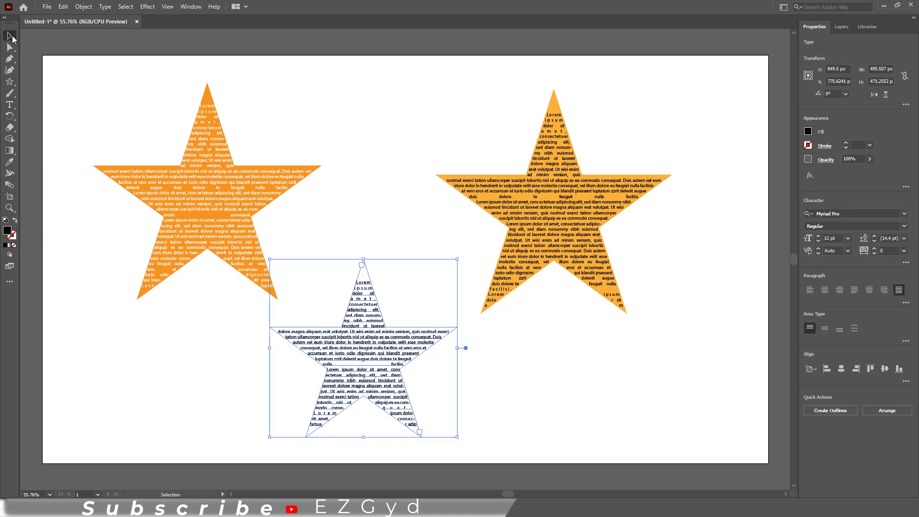
pyautogui.click(176, 334)
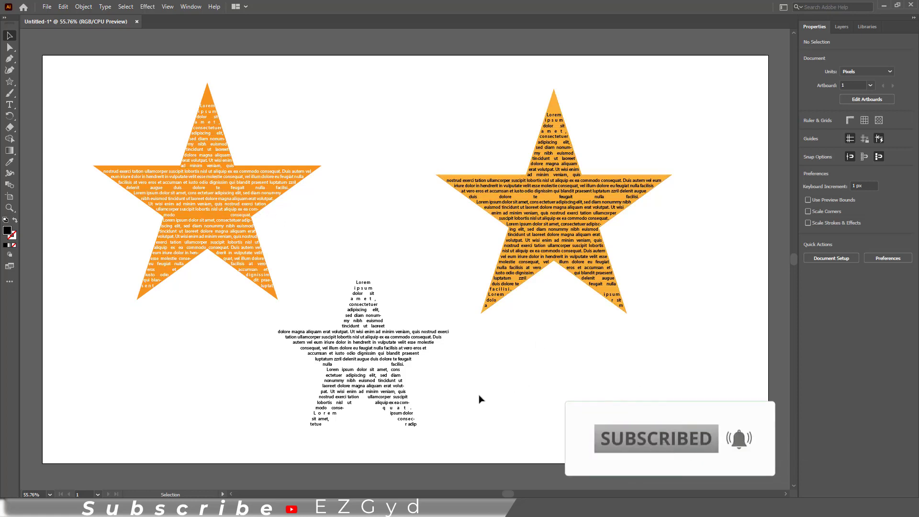
# Set the bottom text star's fill to magenta
pyautogui.click(416, 342)
pyautogui.click(808, 132)
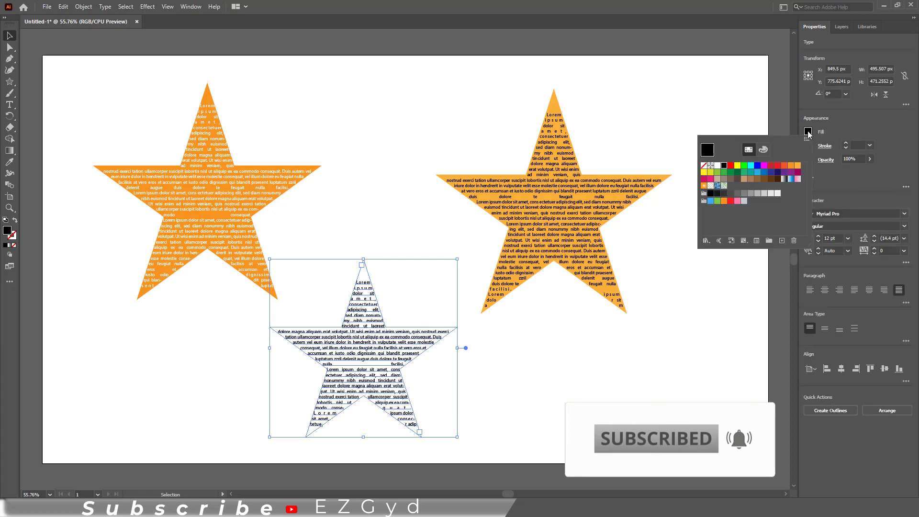
pyautogui.click(764, 165)
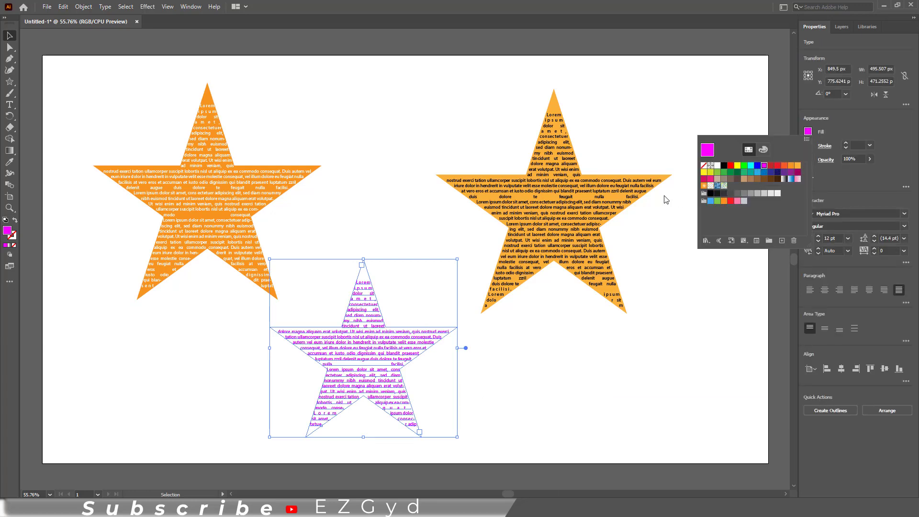
pyautogui.click(8, 38)
pyautogui.click(588, 430)
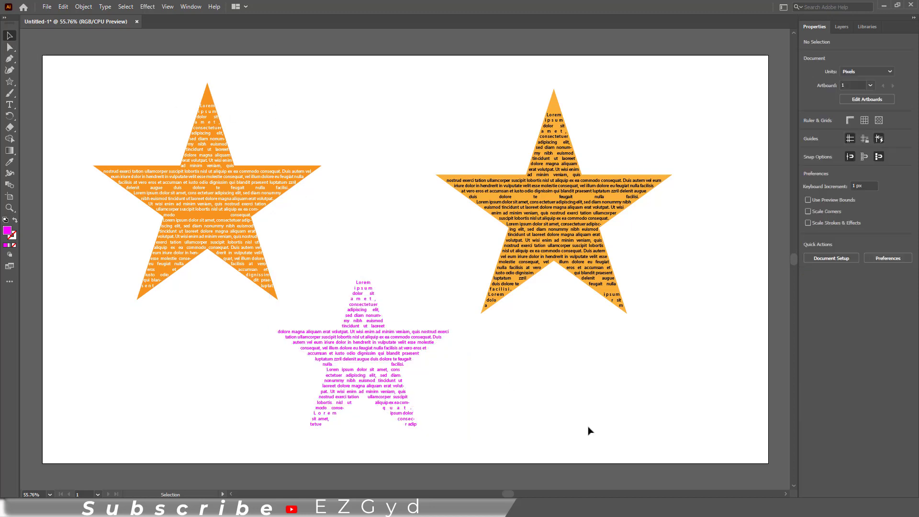